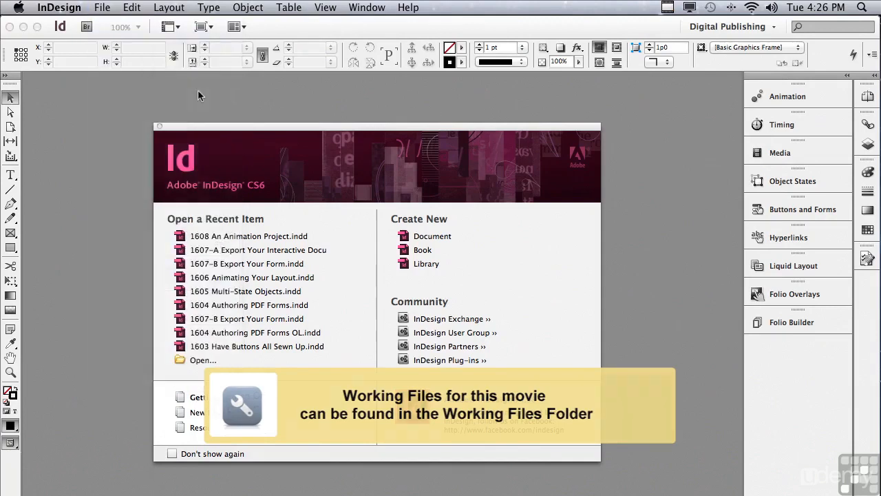
- Open the document 1608 An Animation Project.indd from the InDesign CS6 Sample Layouts folder
left_click_drag(426, 129, 434, 129)
scroll(395, 333, "down", 15)
scroll(396, 333, "down", 3)
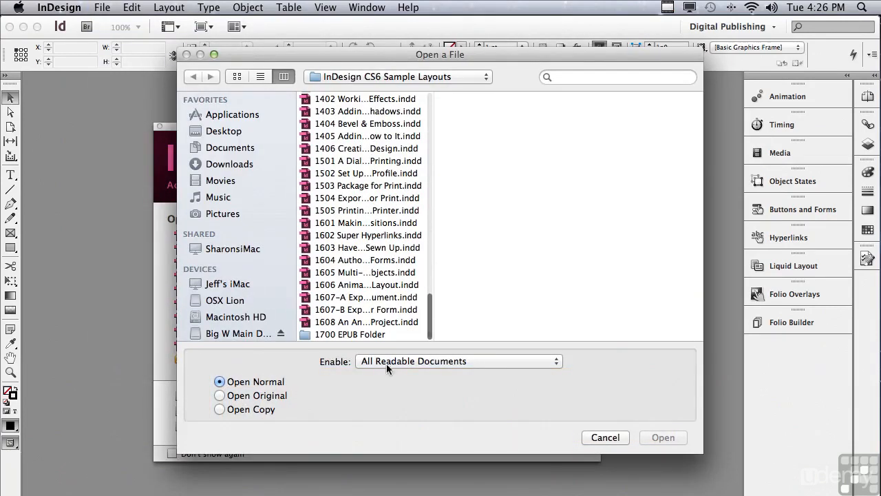
left_click(366, 323)
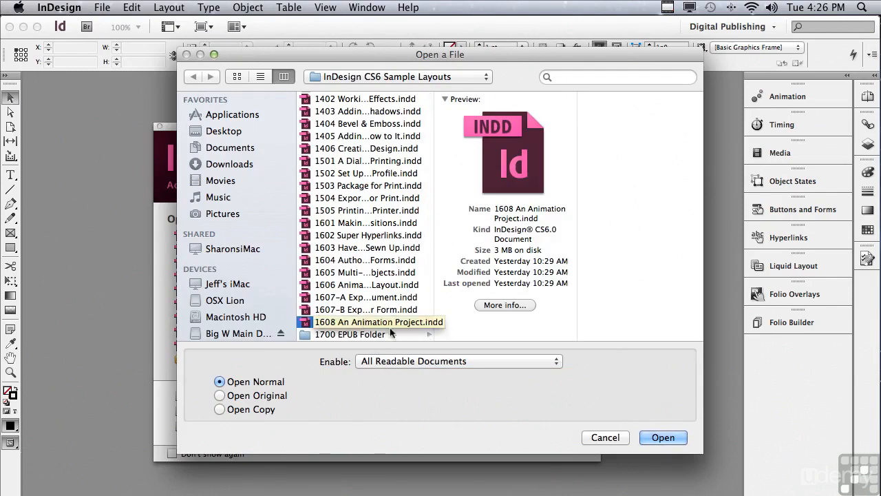
key("Return")
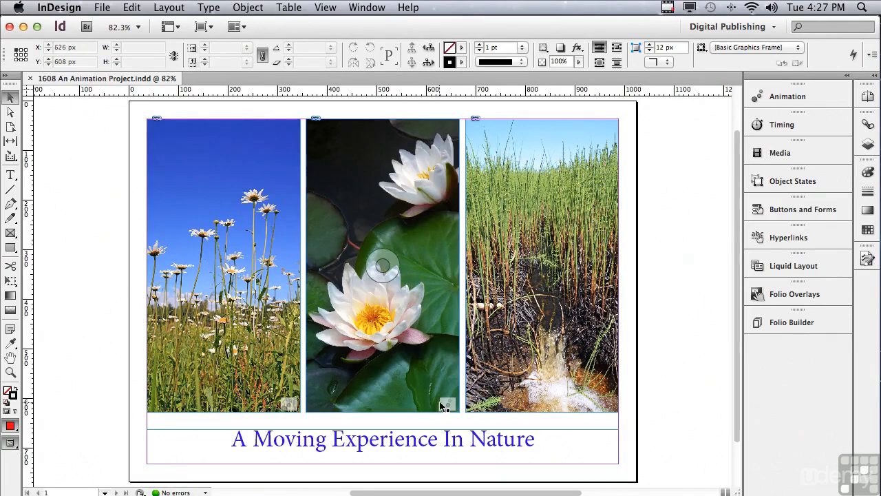
- Examine the animation motion paths of the water lily photo and the daisy photo
left_click(387, 344)
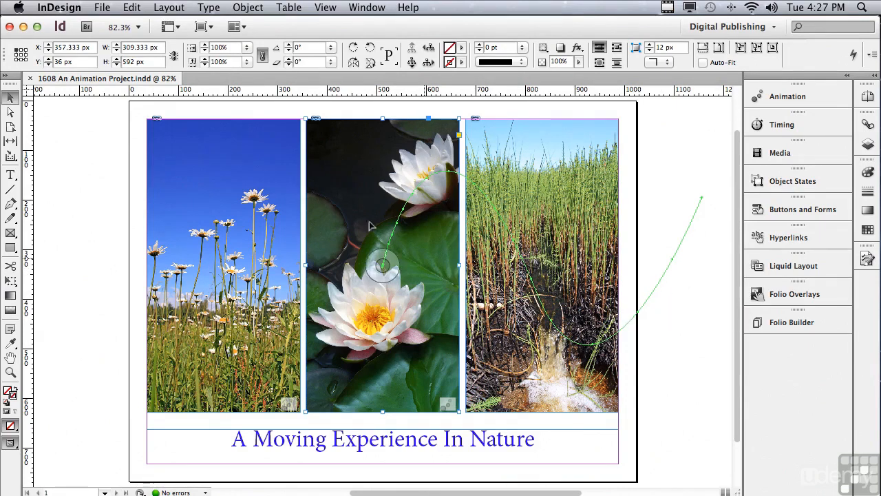
left_click(257, 170)
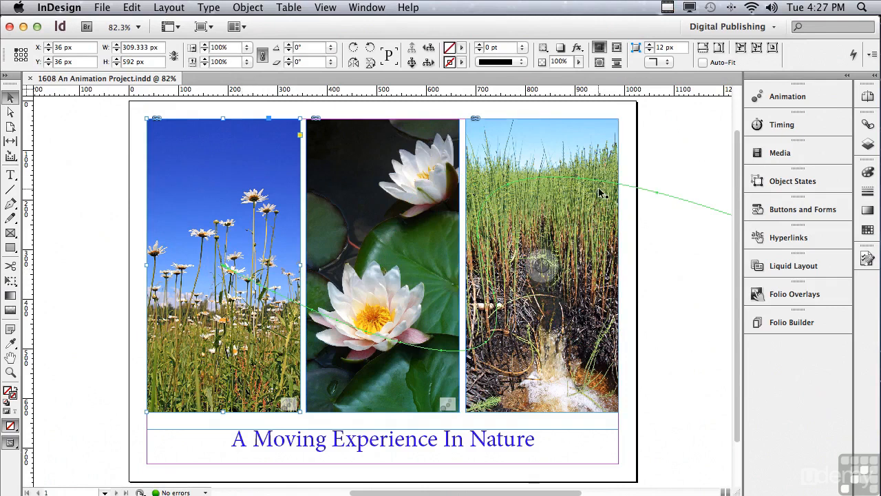
- Apply the Fly in from Left animation preset to the marsh reeds photo and show its animation proxy
left_click(540, 144)
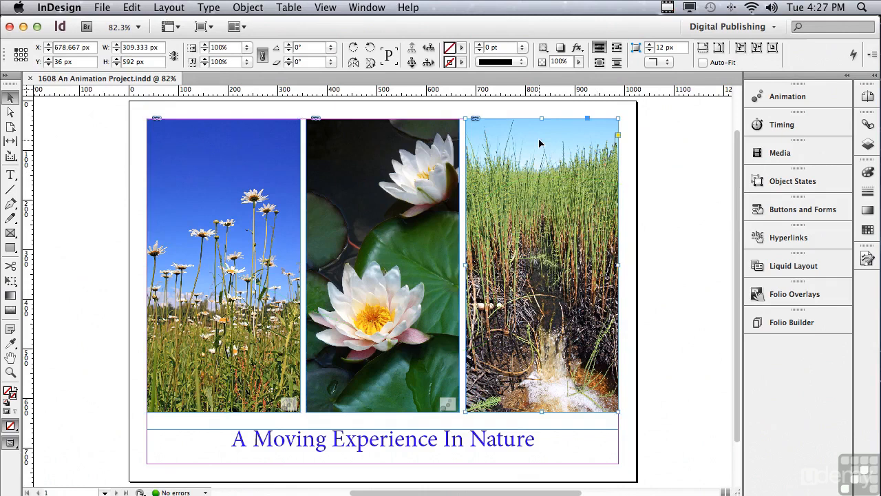
left_click(781, 97)
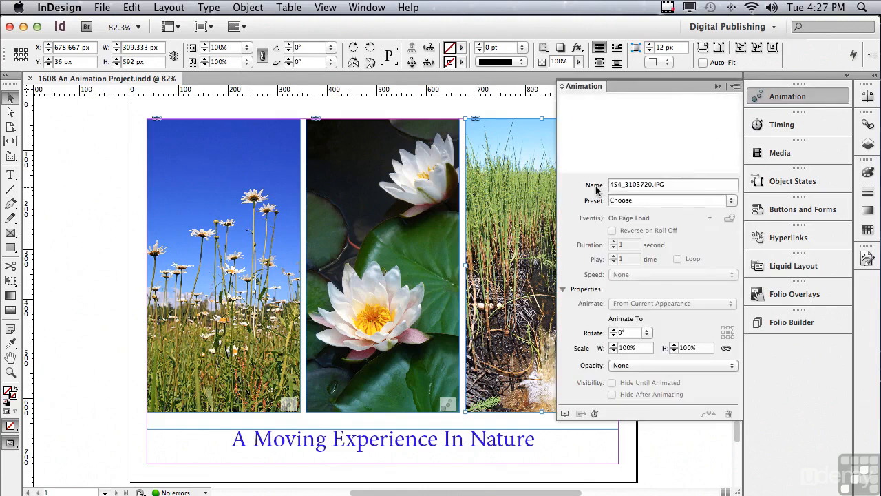
left_click(731, 201)
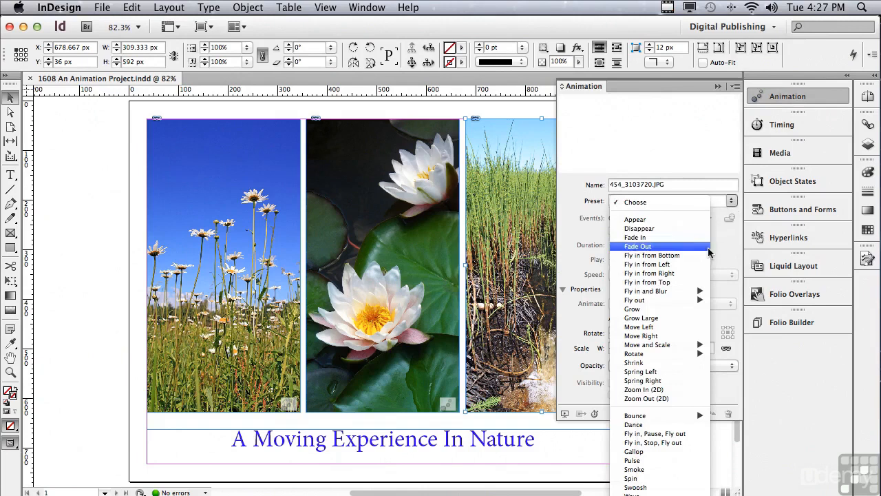
left_click(699, 264)
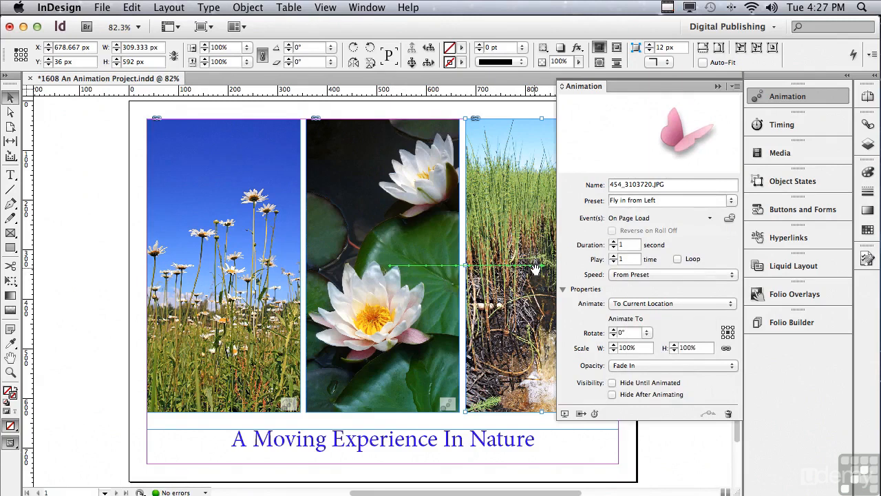
left_click(580, 414)
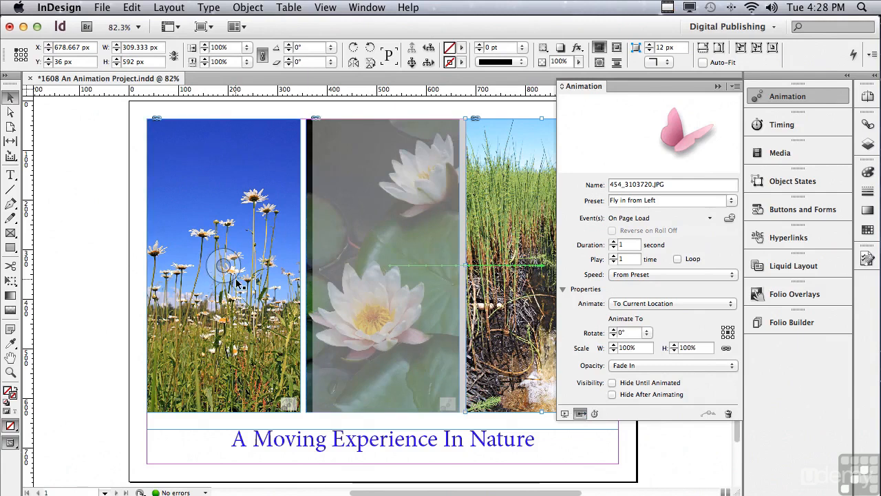
- Extend the reeds photo's motion path beyond the page's left edge, making it about 1059 px long
left_click(10, 113)
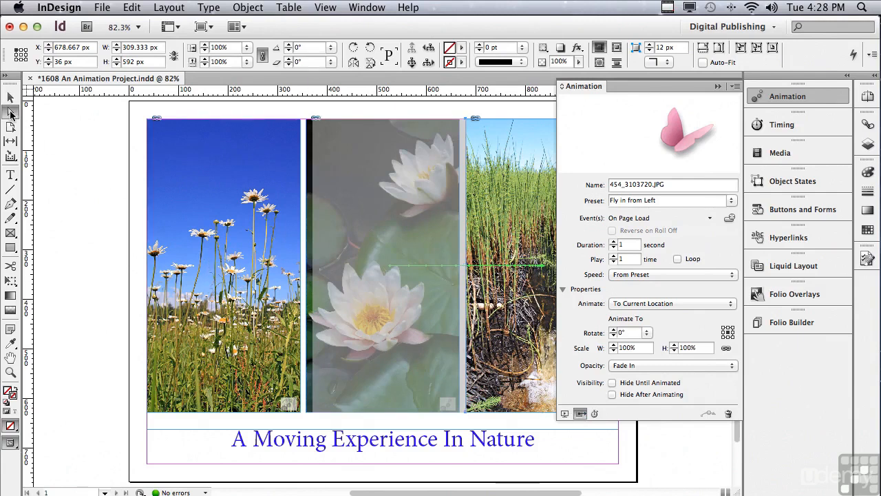
left_click(392, 270)
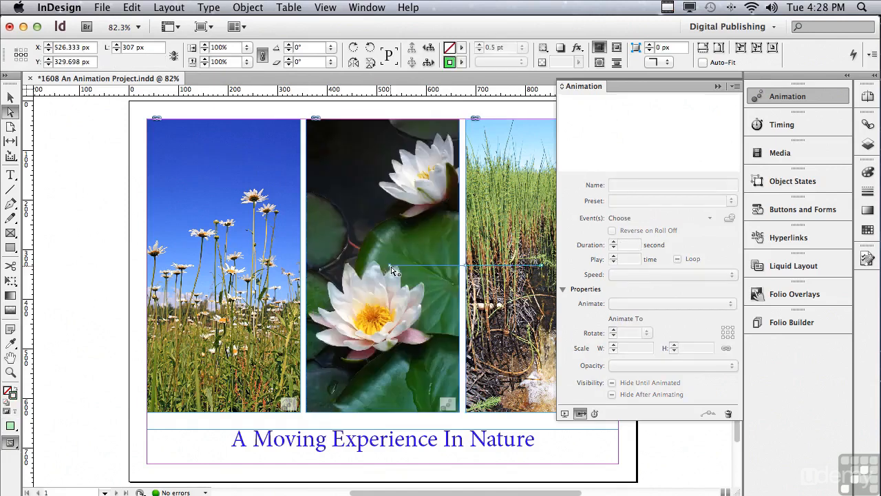
left_click(392, 270)
left_click_drag(392, 270, 117, 269)
left_click(10, 97)
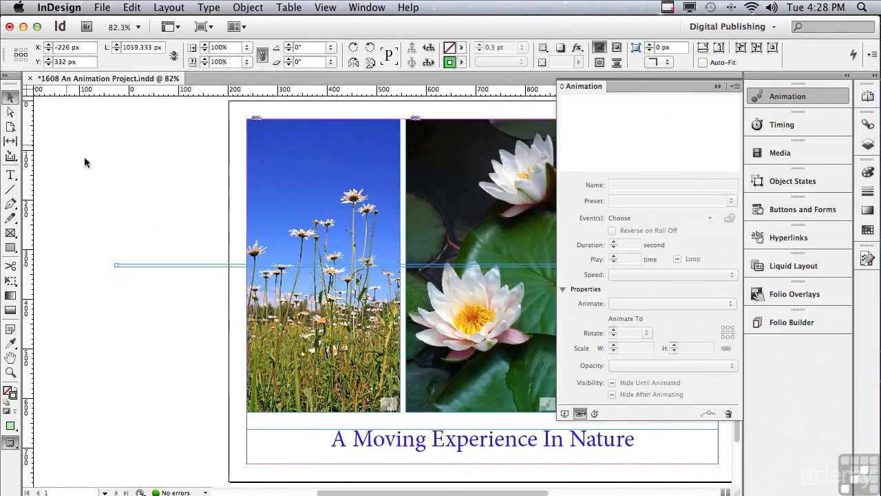
left_click_drag(412, 493, 477, 494)
left_click(452, 192)
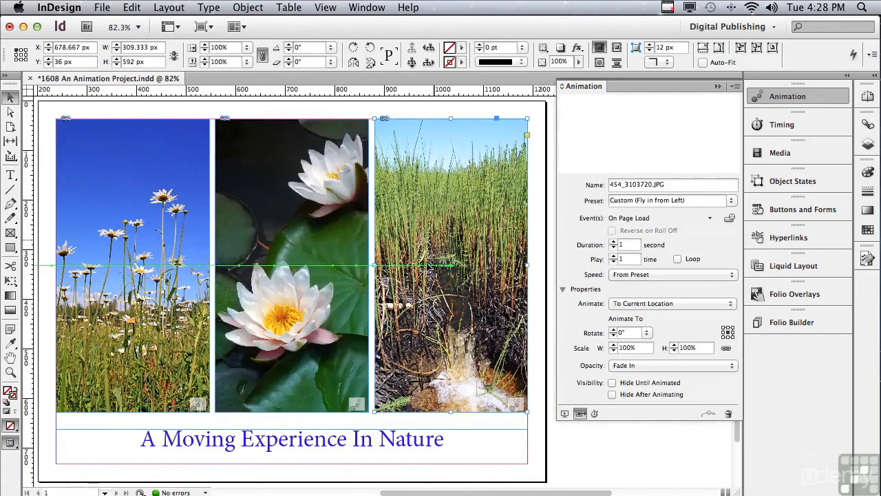
left_click_drag(402, 493, 406, 470)
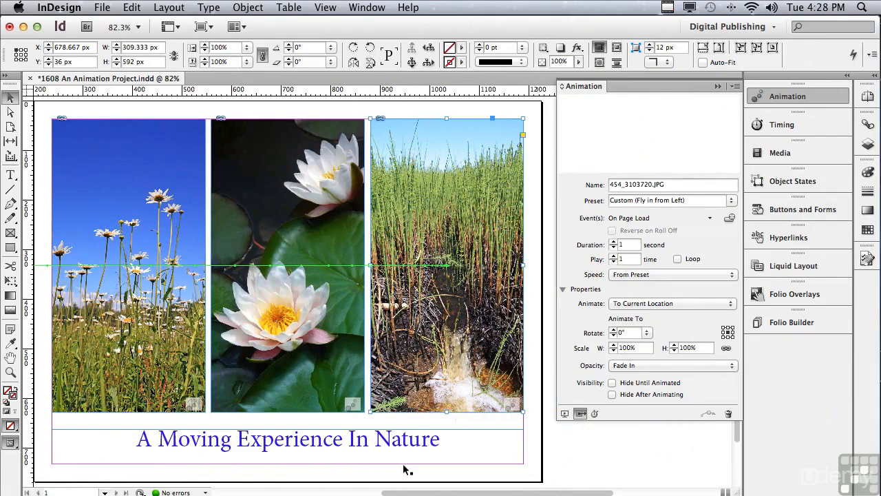
- Add a curved point to the reeds photo's motion path over the lily photo with the Pen tool, making it about 538 px high
left_click(11, 112)
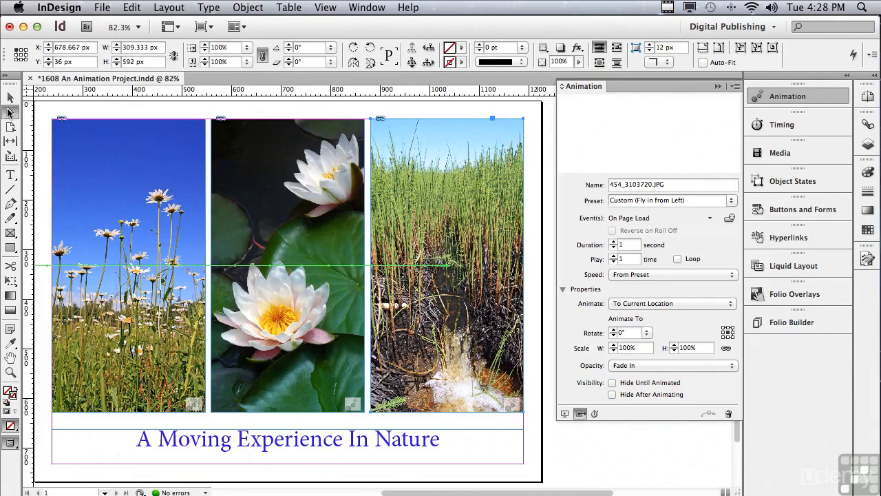
left_click(237, 267)
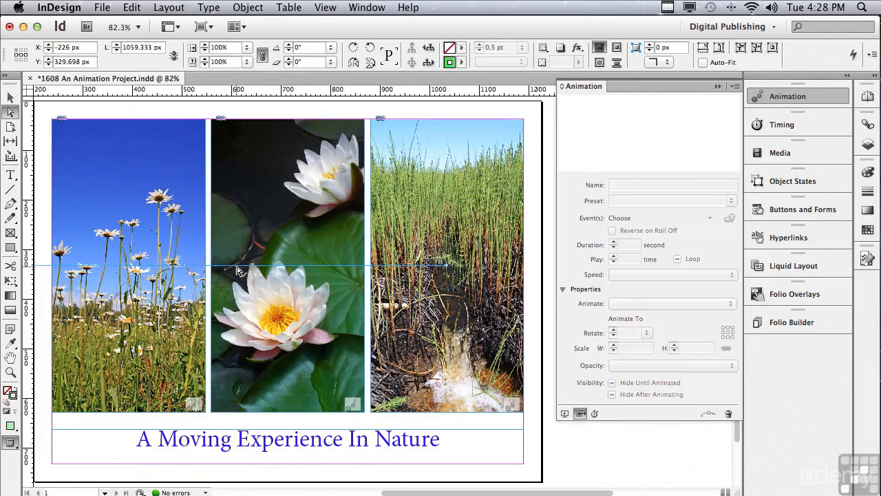
left_click(10, 205)
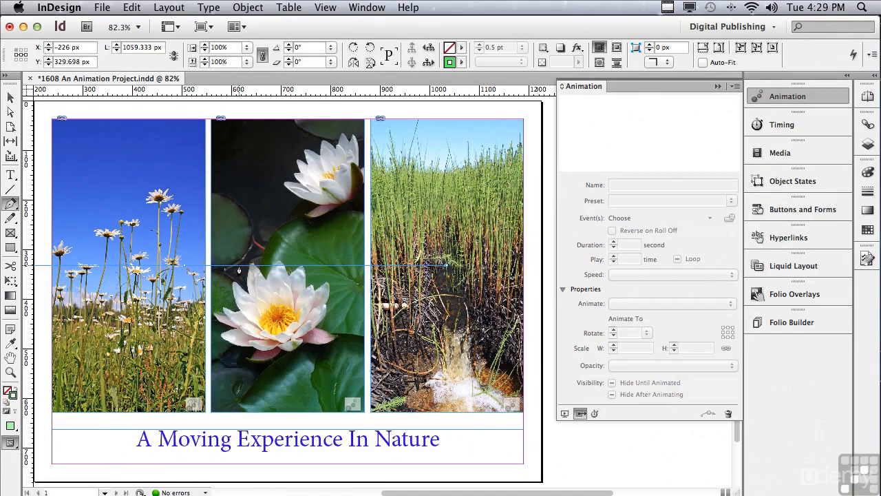
left_click_drag(239, 271, 160, 27)
left_click(10, 97)
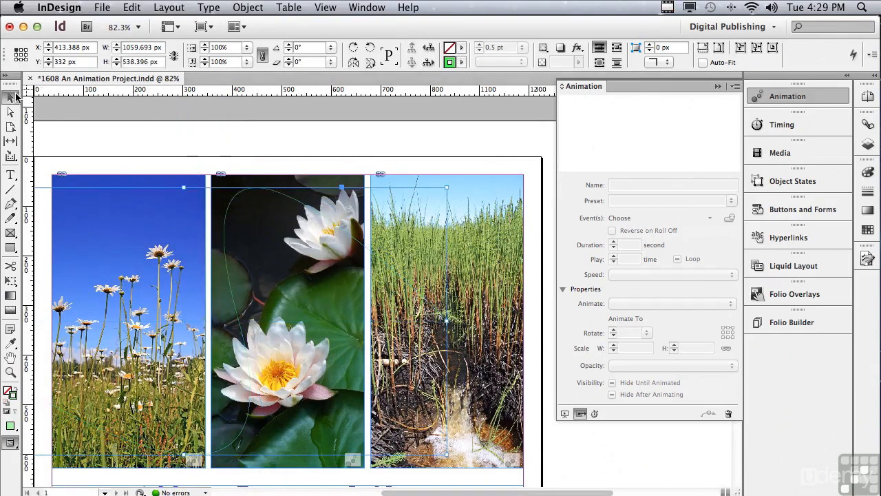
left_click(480, 240)
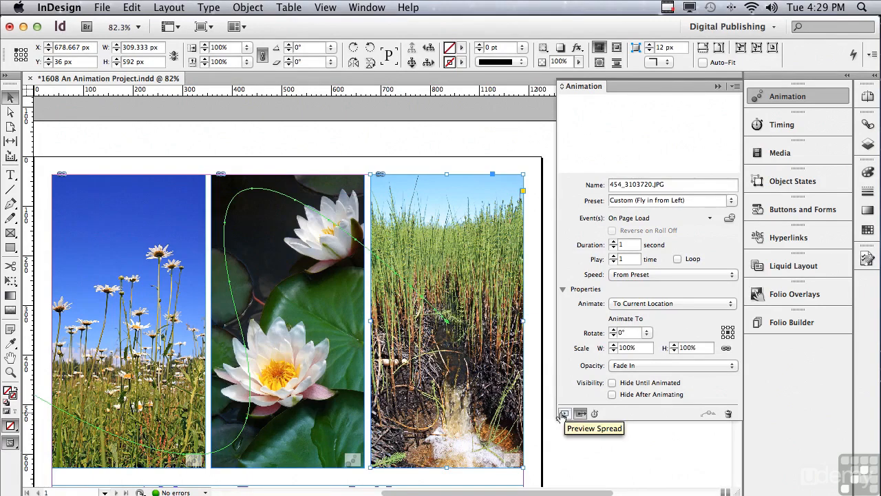
- Preview the spread and replay its animations, then collapse the preview
left_click(564, 414)
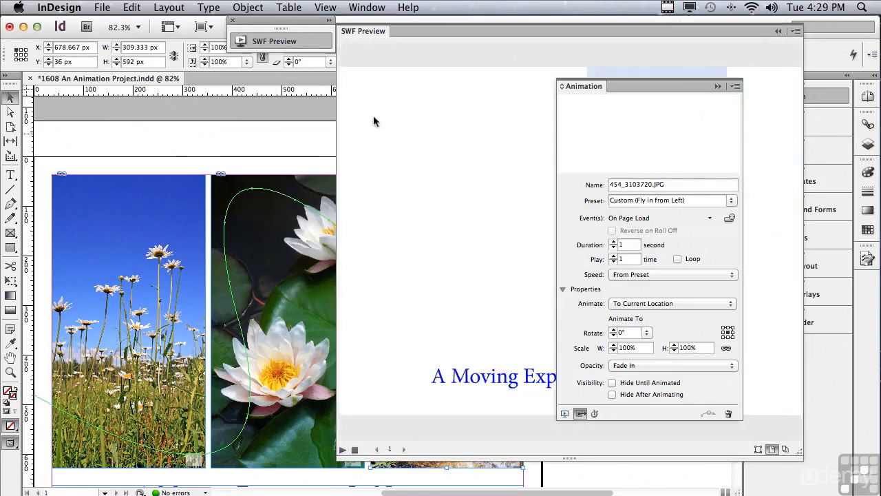
left_click(477, 30)
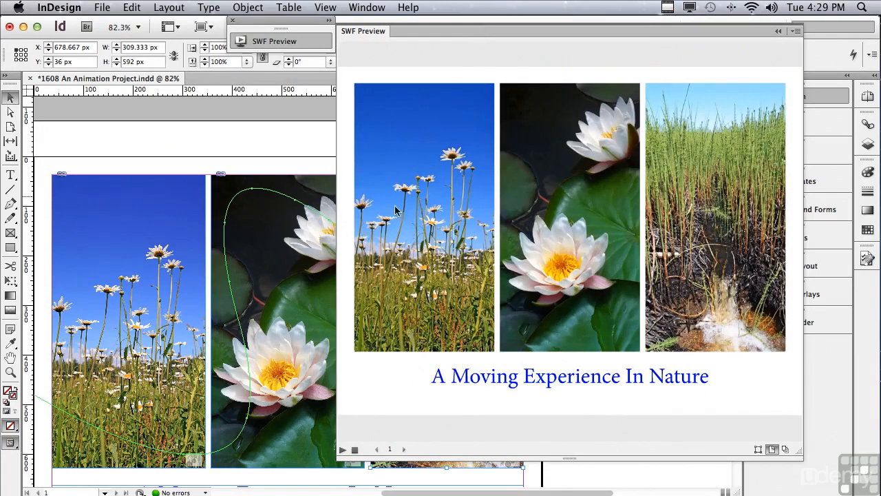
left_click(343, 450)
left_click(778, 31)
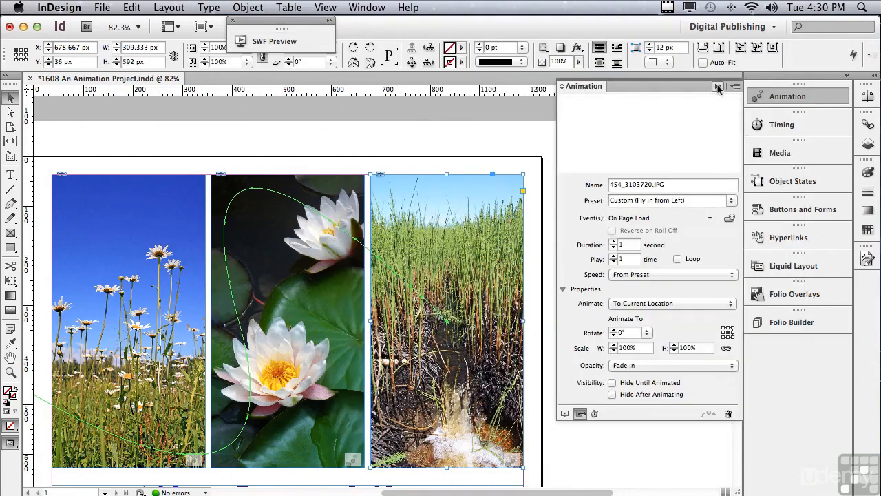
- Animate the title text frame with the Fade In preset, set its duration to 1.5 seconds, and preview the spread
left_click_drag(736, 133, 731, 228)
left_click(411, 399)
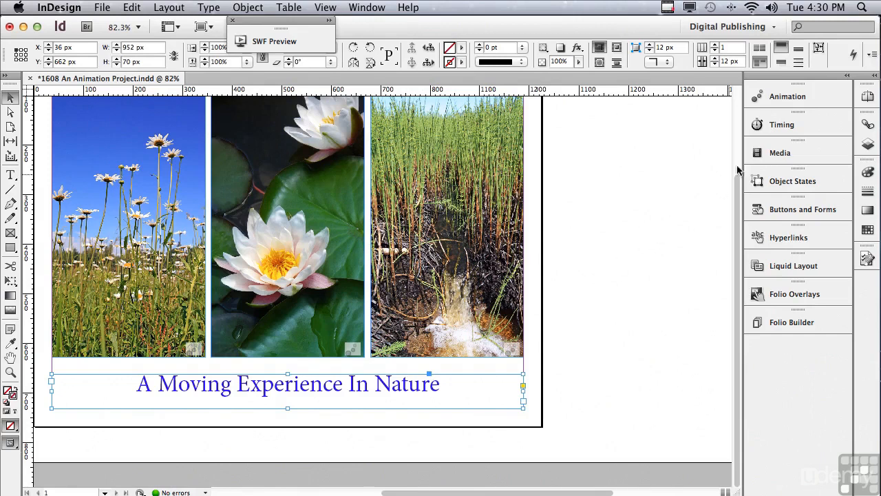
left_click(786, 97)
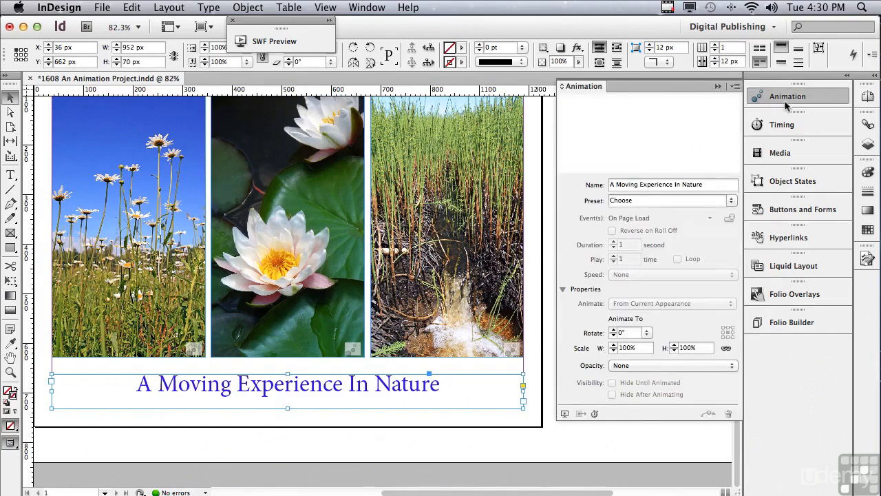
left_click(731, 201)
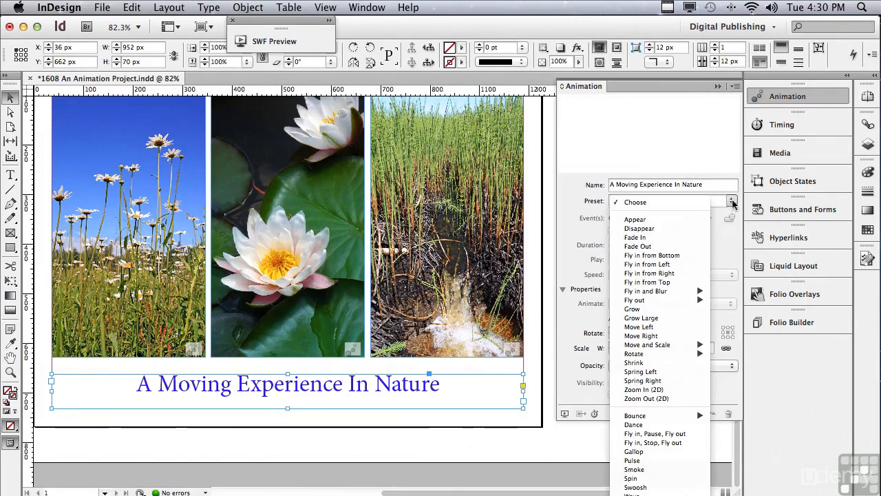
left_click(696, 239)
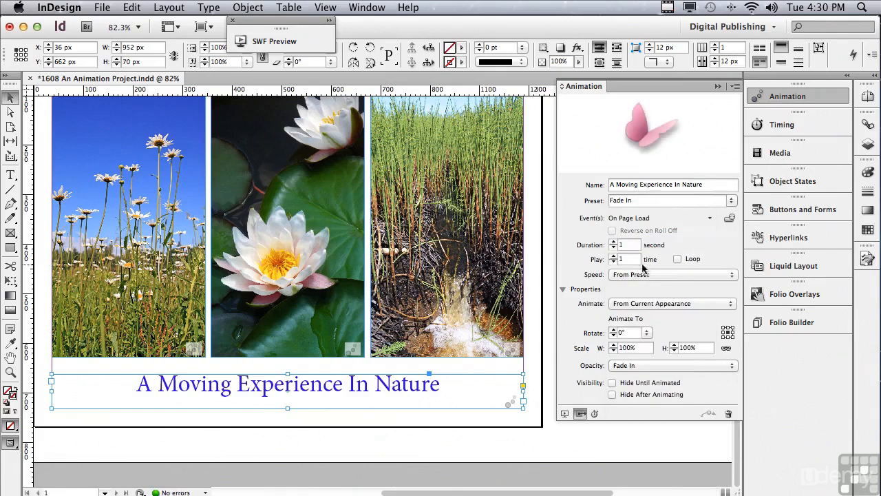
left_click(613, 242)
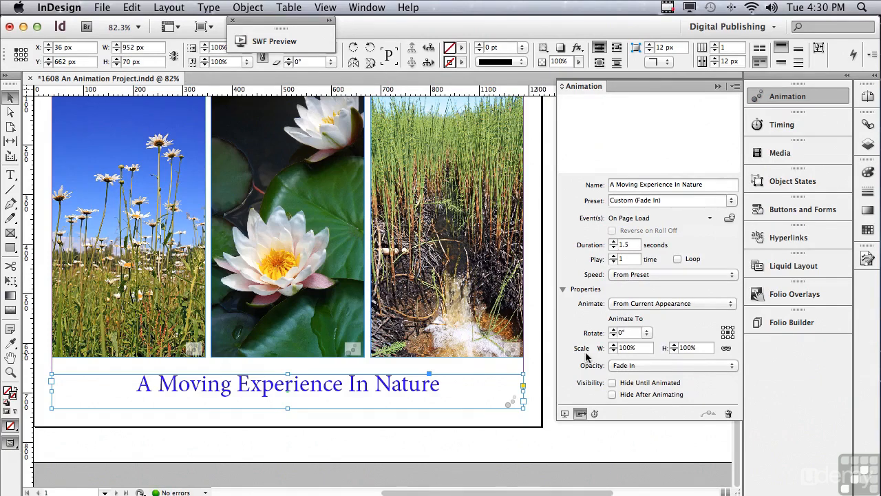
left_click(565, 412)
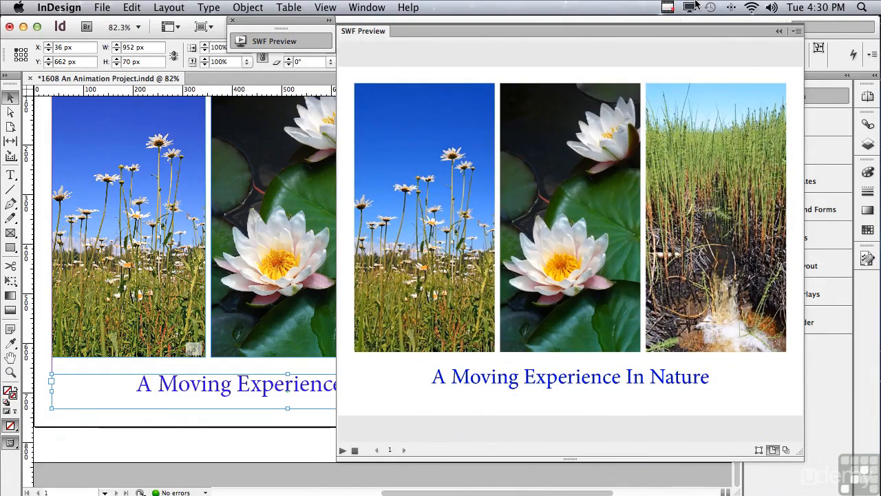
left_click(779, 32)
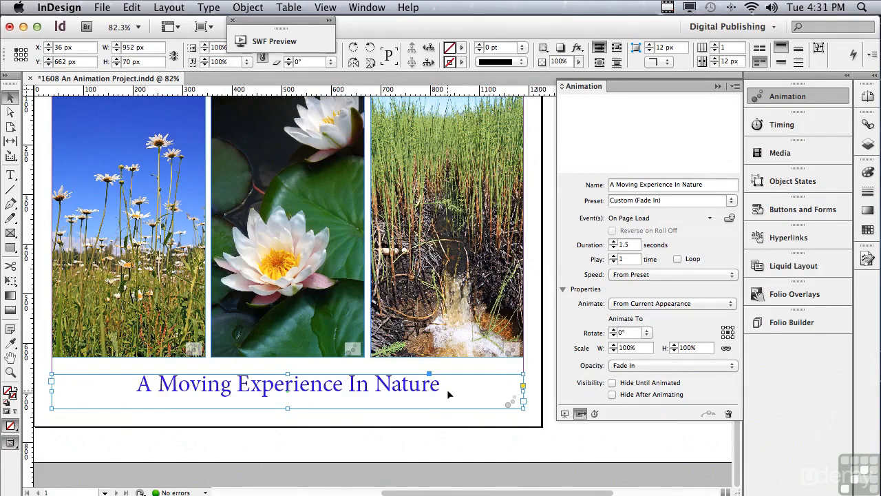
- Draw an empty rectangular frame about 222 by 71 px overlapping the title's lower edge and group it with the title text frame
key("f")
left_click_drag(247, 396, 356, 427)
left_click(8, 99)
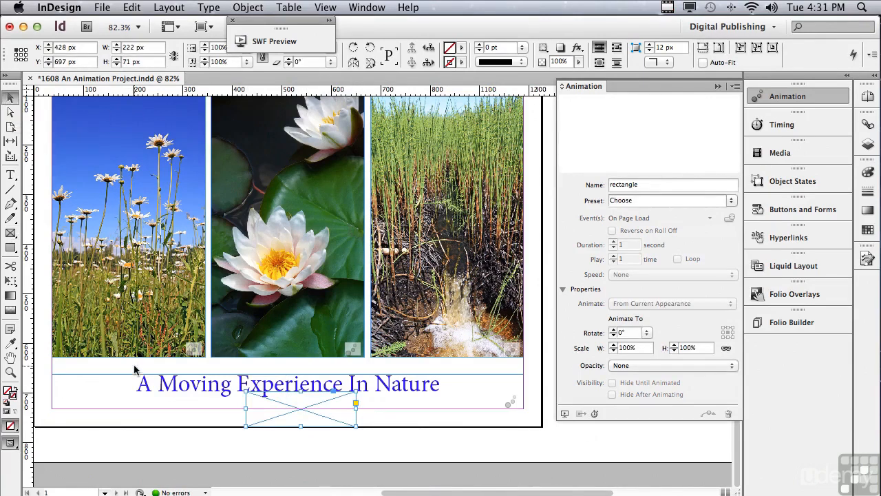
left_click_drag(184, 384, 278, 418)
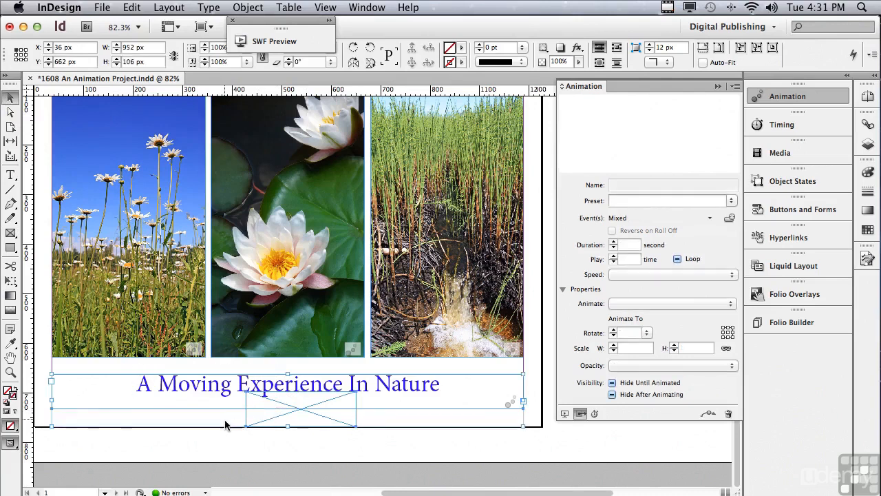
left_click(245, 7)
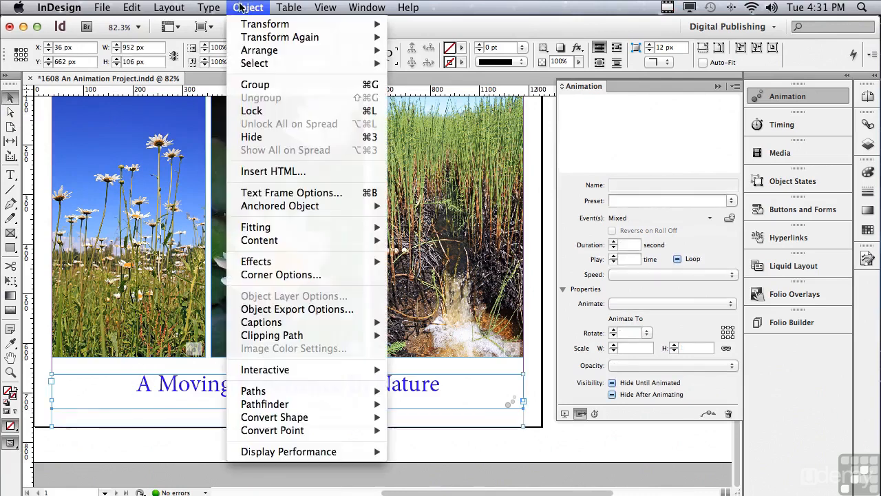
left_click(262, 85)
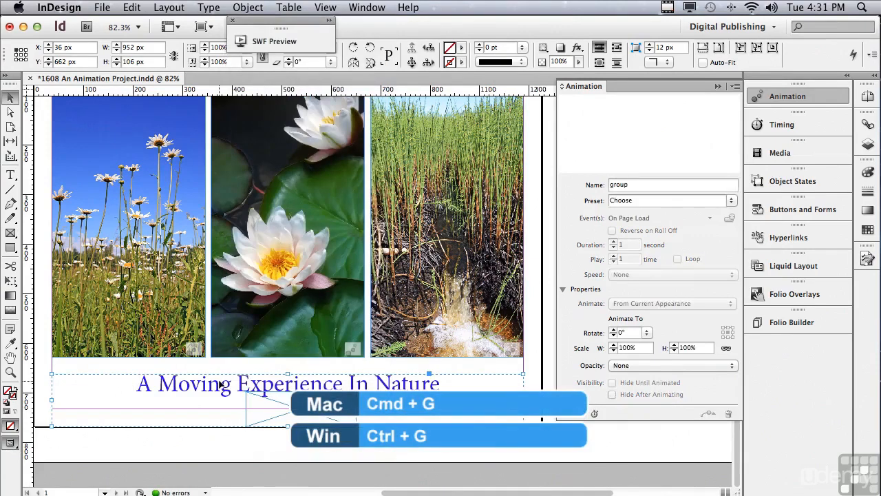
- Apply the Pulse animation preset to the title group and preview the spread
left_click(730, 201)
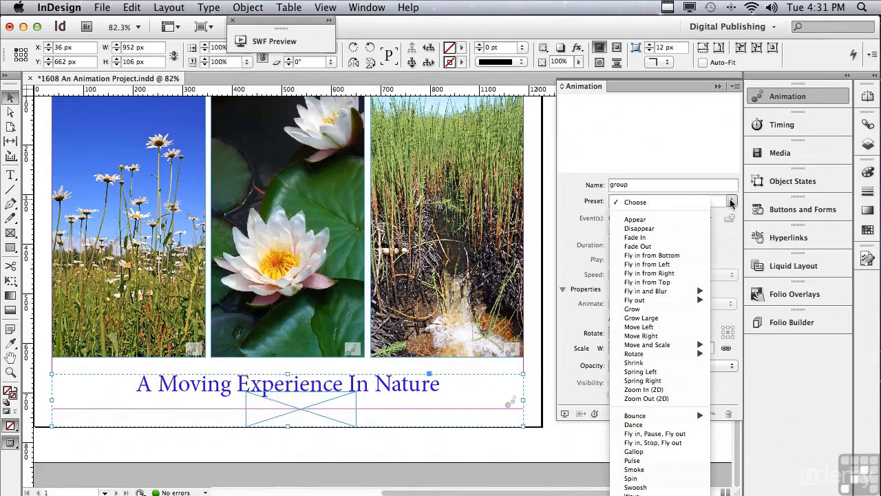
left_click(677, 462)
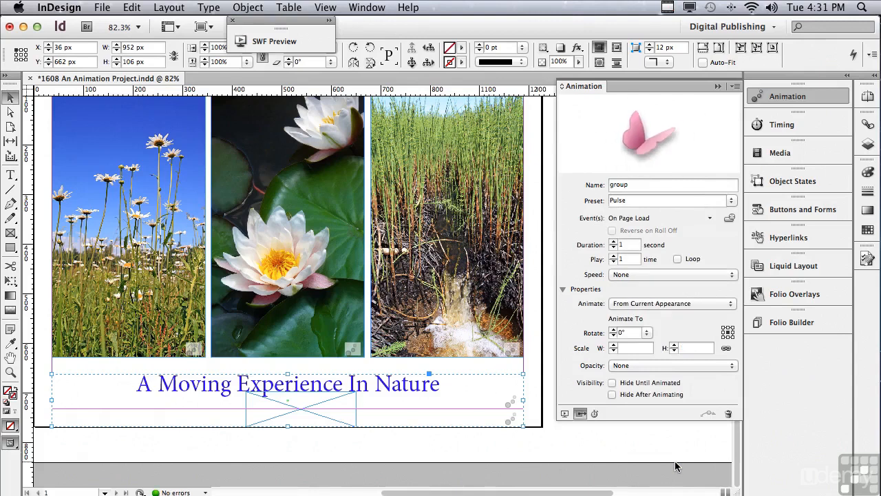
left_click(565, 414)
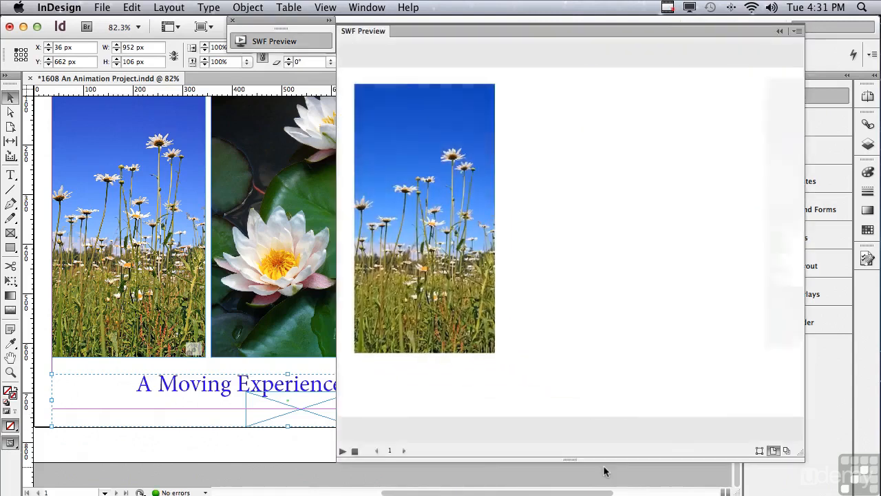